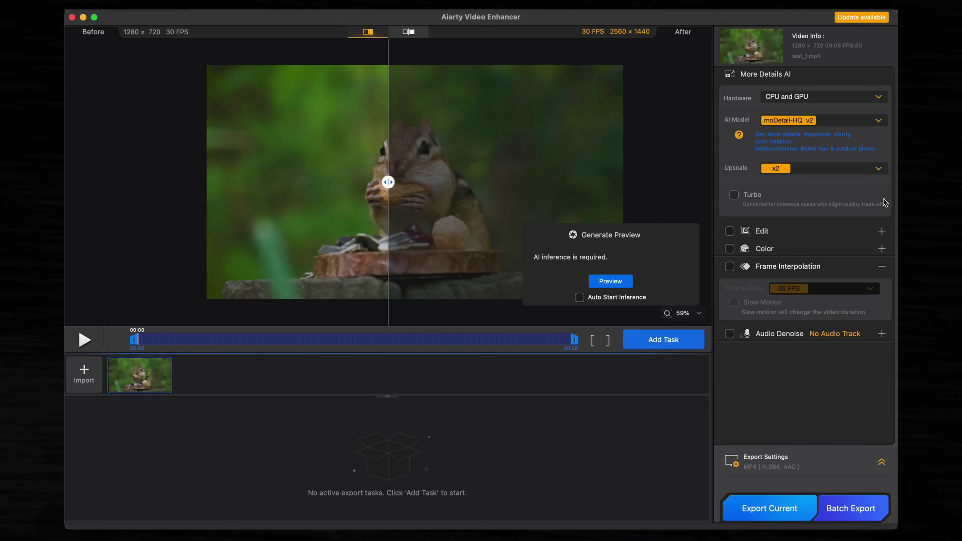
- Render a moDetail-HQ v2 preview of the chipmunk clip and sweep the before/after divider across it
left_click(863, 121)
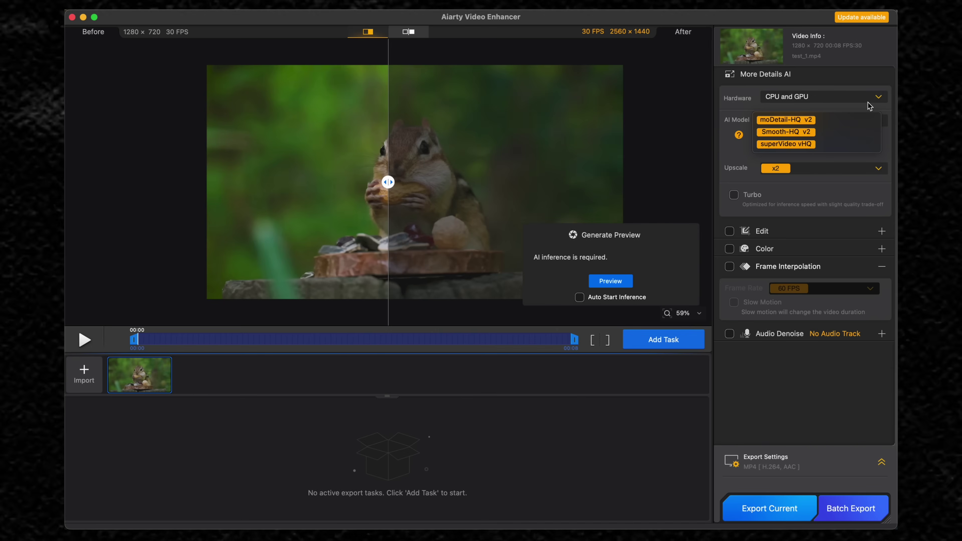
left_click(806, 120)
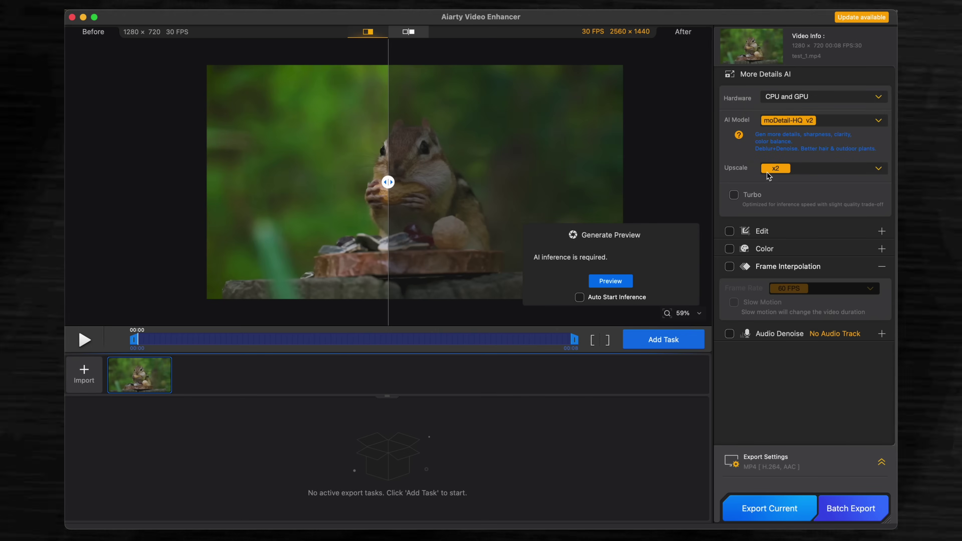
left_click(628, 281)
scroll(393, 191, "up", 3)
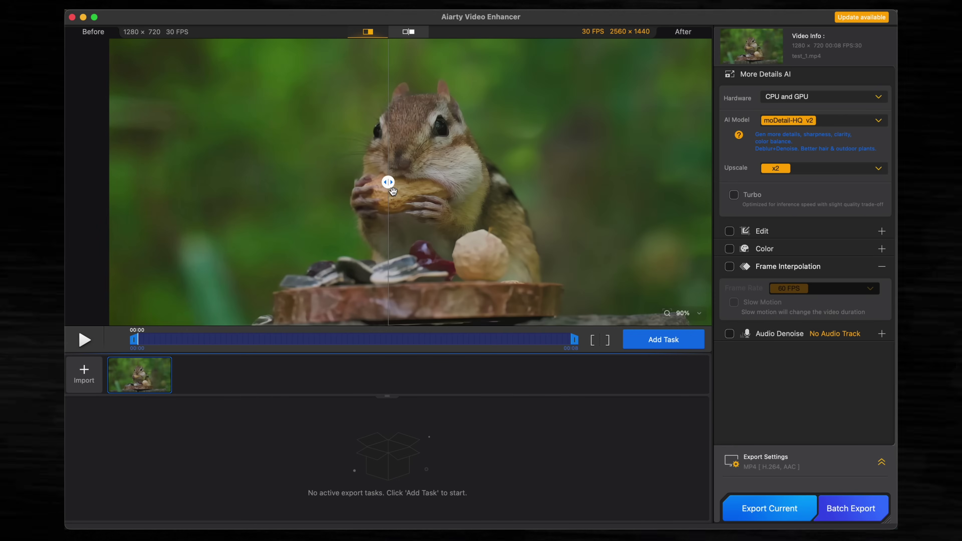
left_click_drag(513, 187, 241, 193)
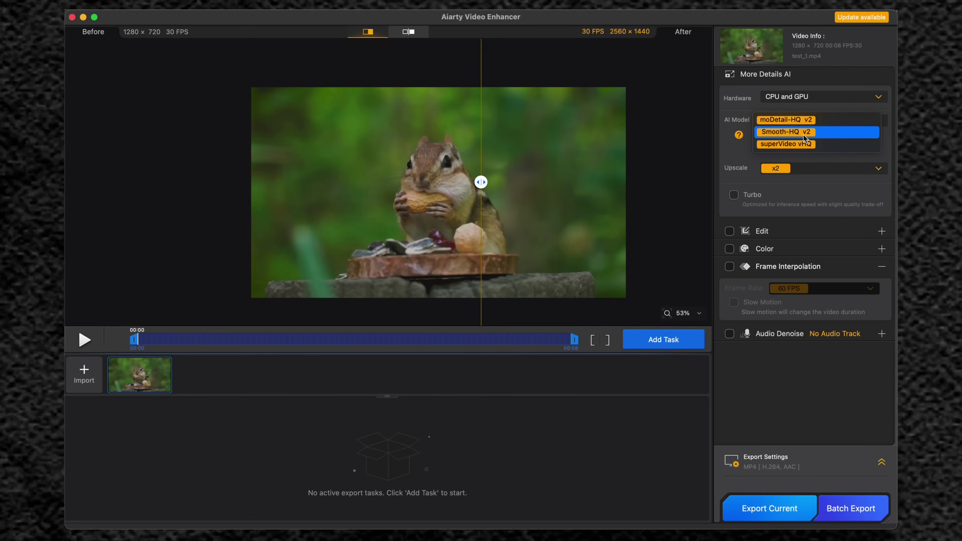
- Render a Smooth-HQ v2 preview of the chipmunk clip and compare it with the original
left_click(782, 132)
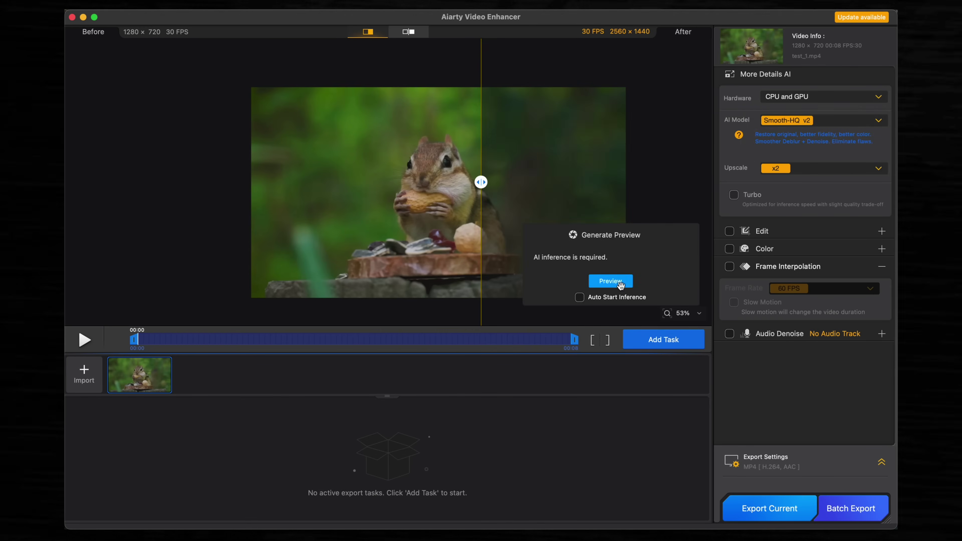
left_click(609, 281)
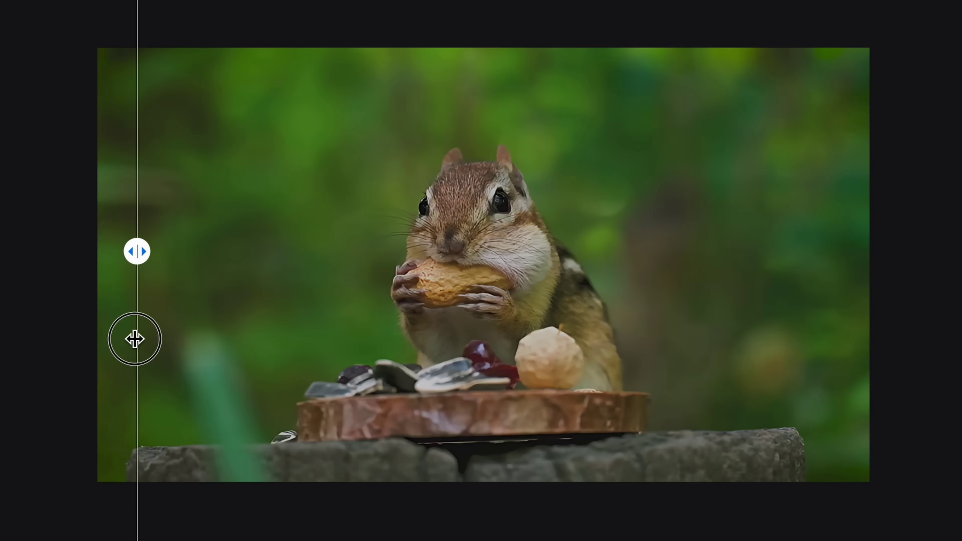
left_click_drag(135, 338, 298, 357)
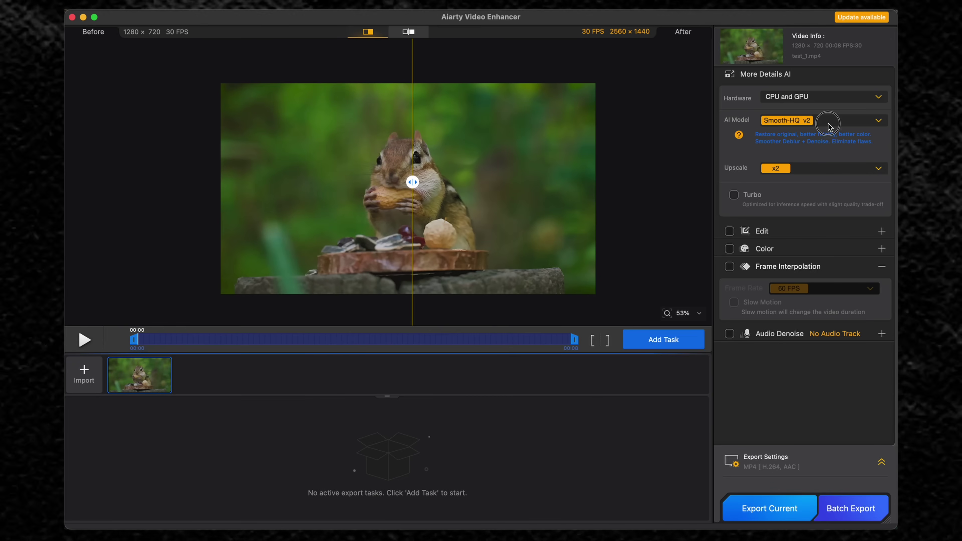
- Switch the chipmunk clip to superVideo vHQ and render its preview
left_click(828, 127)
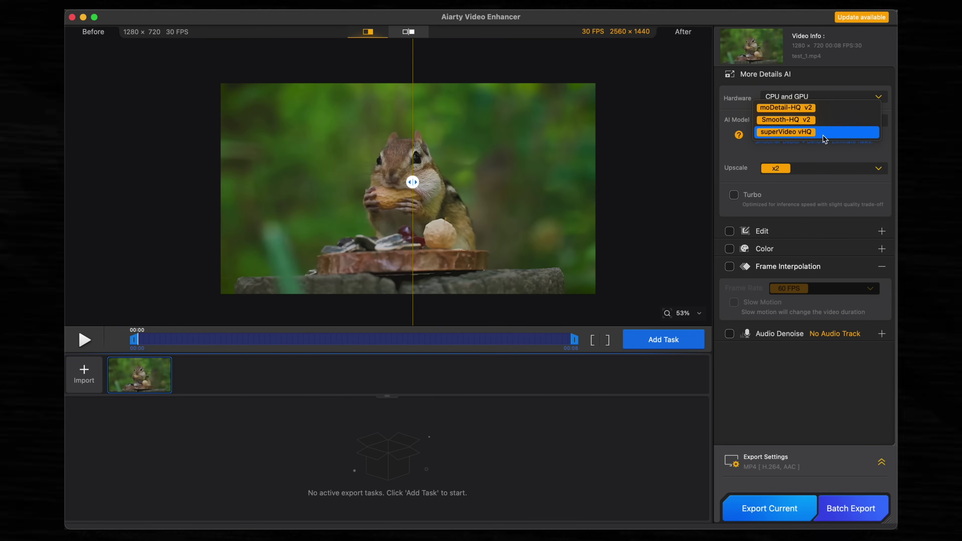
left_click(822, 133)
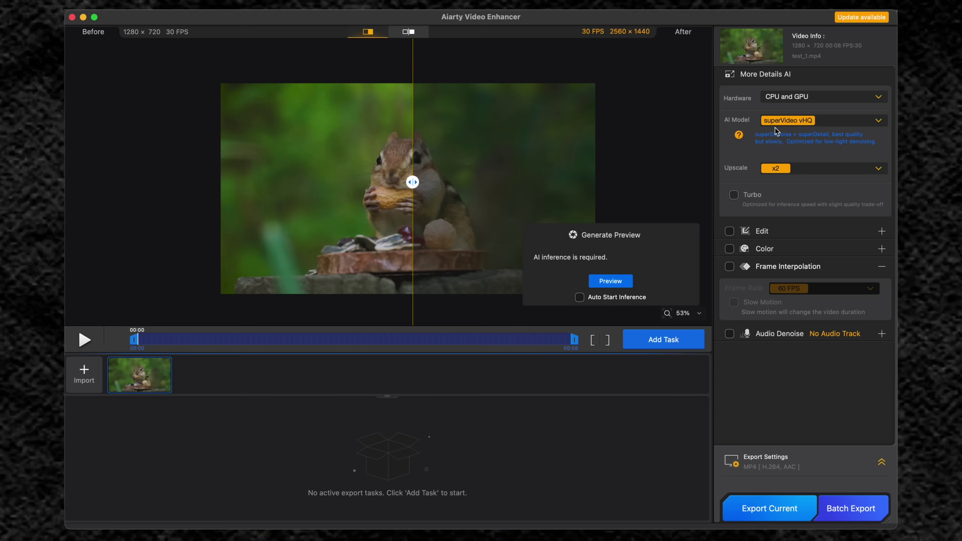
left_click(621, 282)
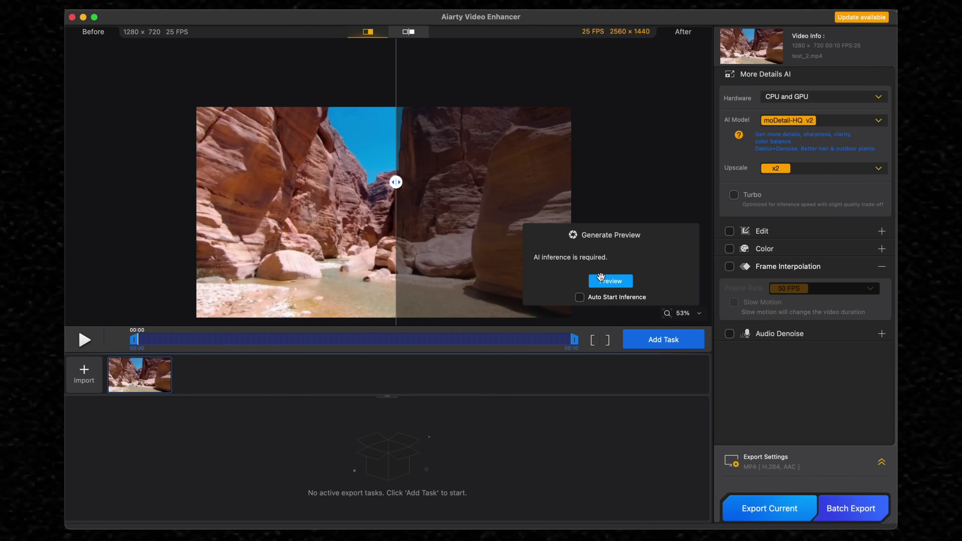
- Compare the canyon clip under moDetail-HQ v2, then choose Remove selected videos for it
left_click(814, 121)
left_click(821, 121)
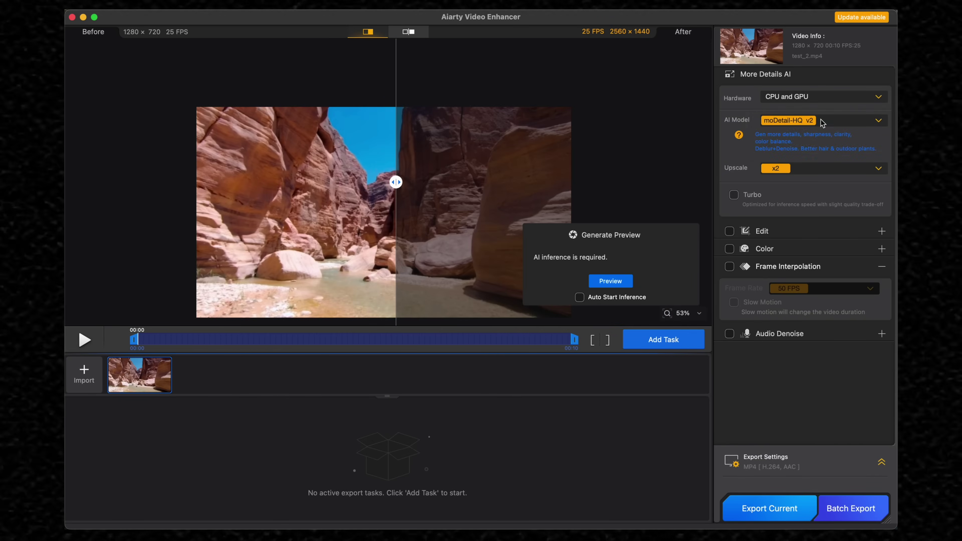
left_click_drag(542, 208, 176, 221)
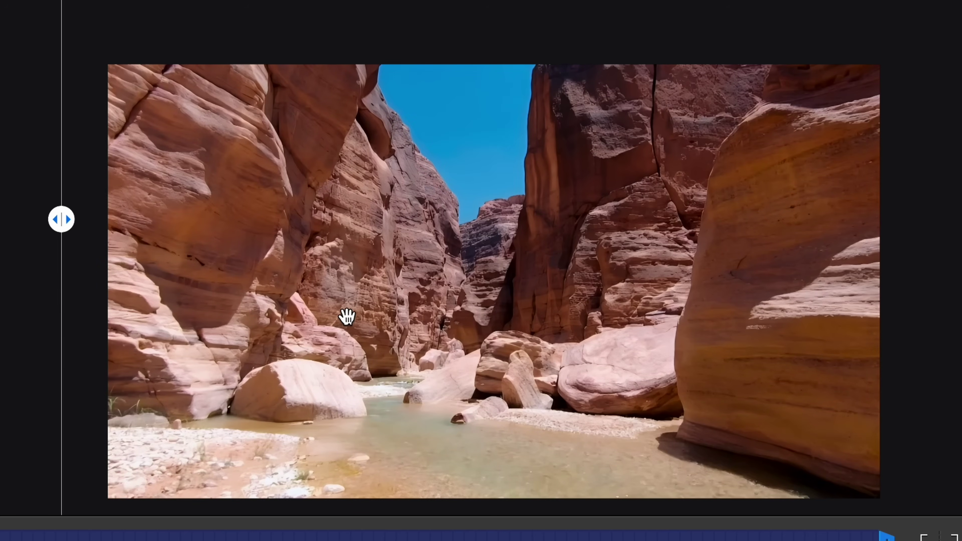
left_click_drag(343, 315, 357, 307)
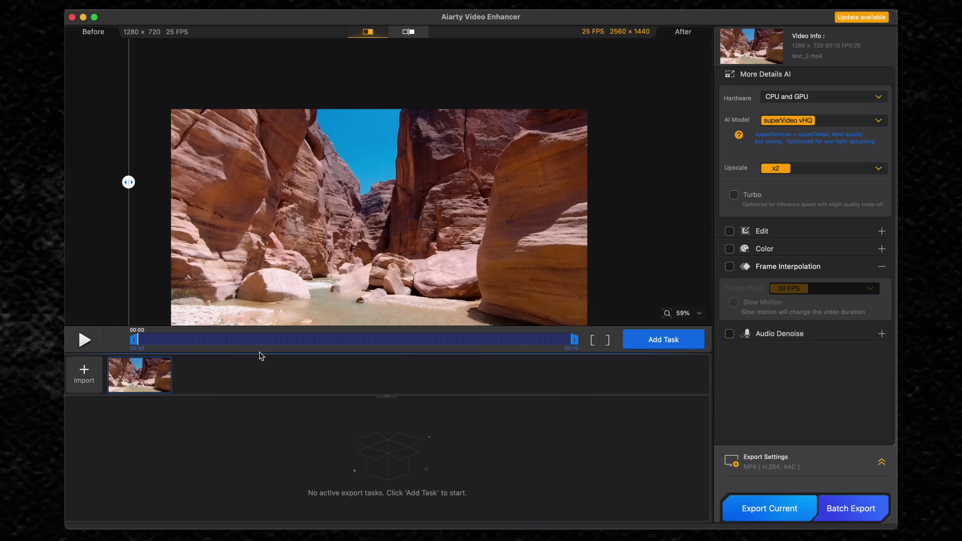
right_click(149, 366)
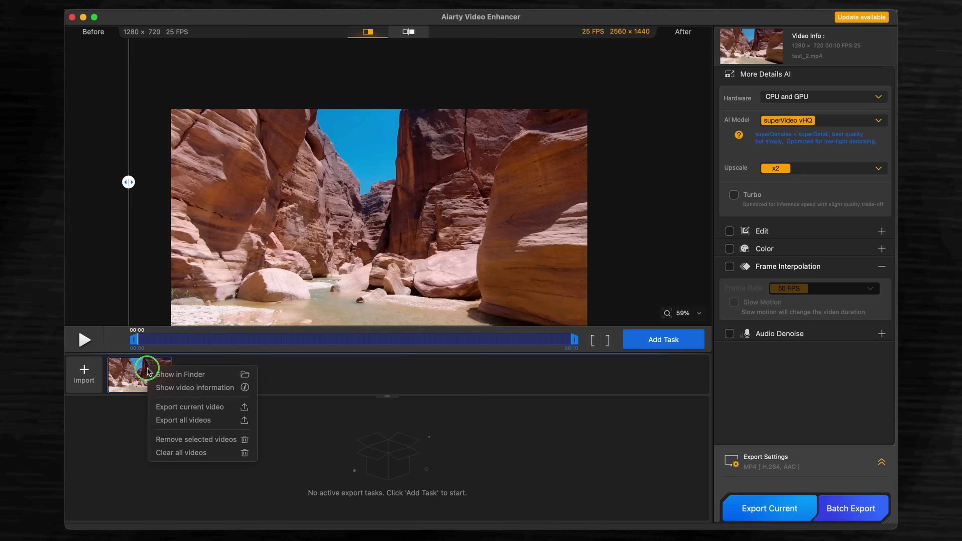
left_click(208, 439)
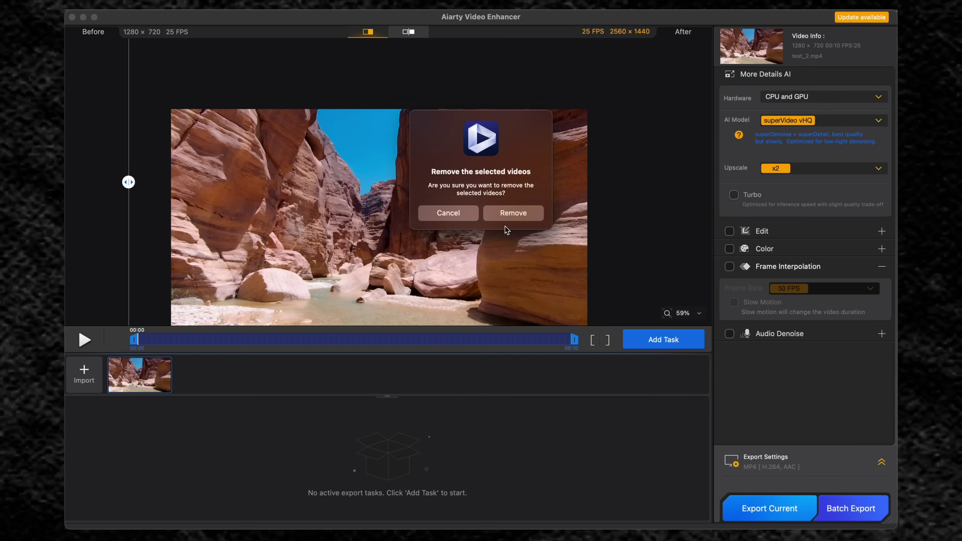
- Confirm the canyon clip's removal, then compare original and enhanced footage of the man and hillside
left_click(508, 214)
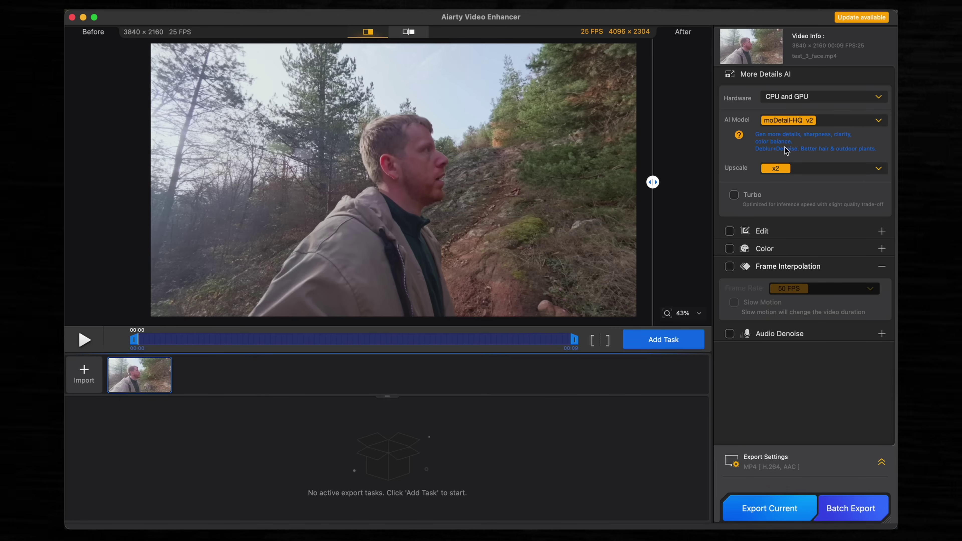
left_click_drag(652, 182, 138, 208)
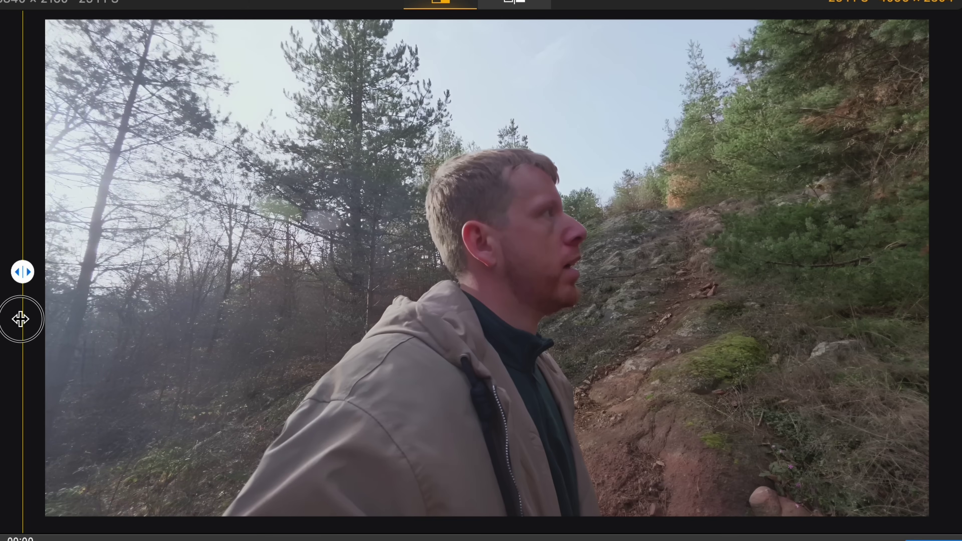
left_click_drag(20, 319, 588, 360)
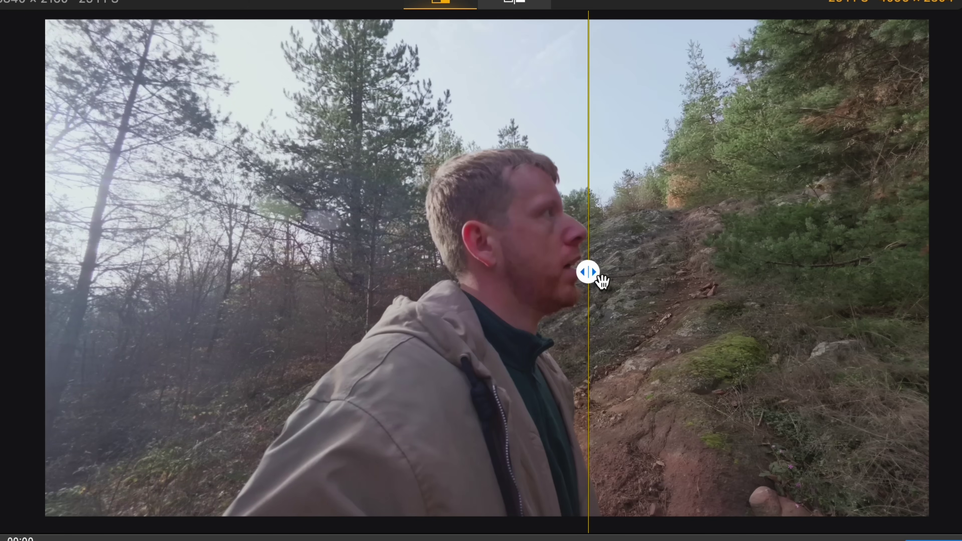
left_click_drag(600, 280, 843, 311)
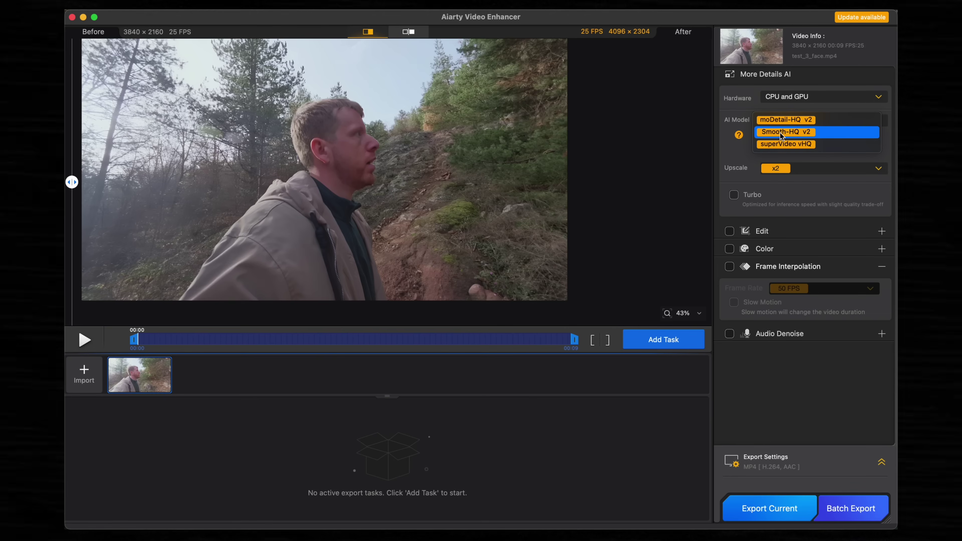
- Switch the face clip to Smooth-HQ v2 and compare before/after zoomed in on the face
left_click(779, 136)
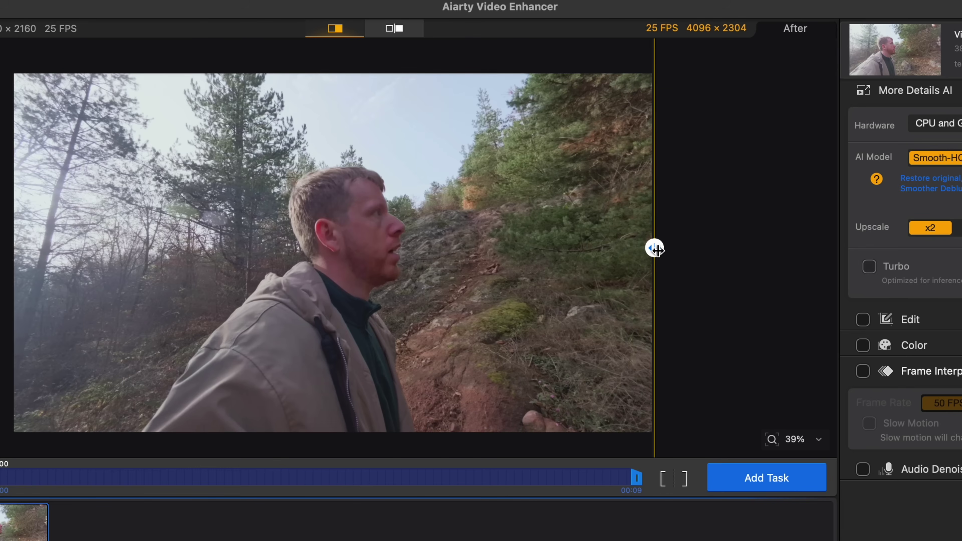
left_click_drag(654, 248, 51, 271)
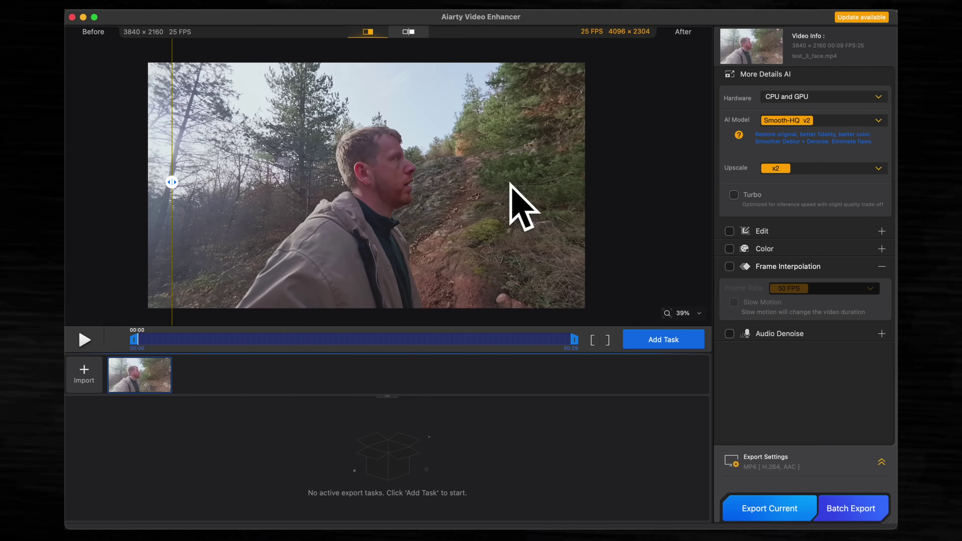
scroll(381, 177, "up", 5)
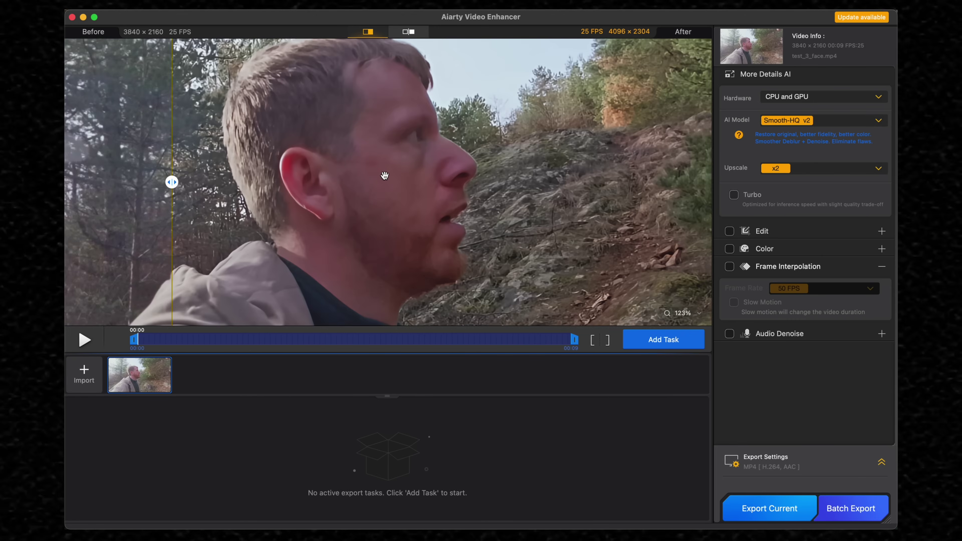
left_click_drag(171, 181, 598, 201)
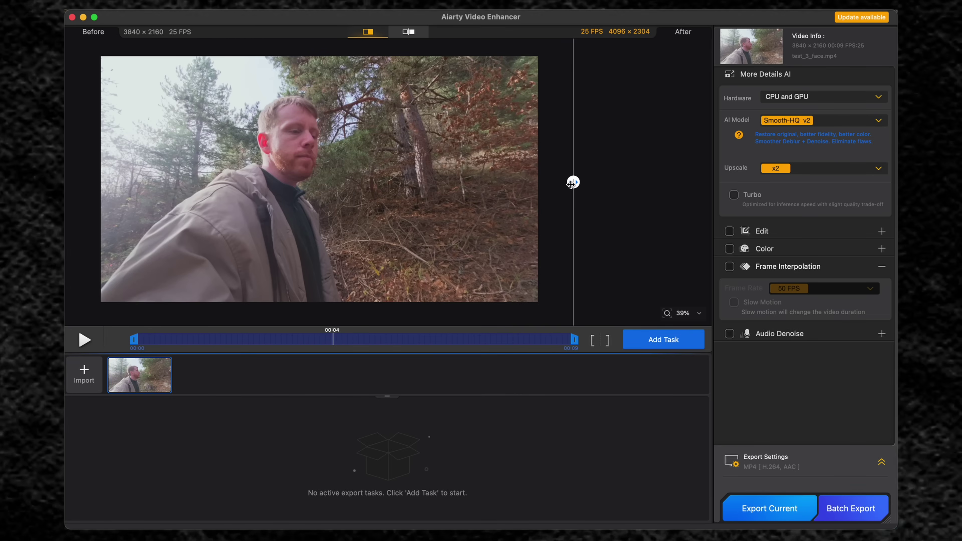
left_click_drag(576, 182, 318, 197)
scroll(327, 156, "up", 5)
left_click_drag(232, 195, 438, 198)
scroll(191, 196, "down", 3)
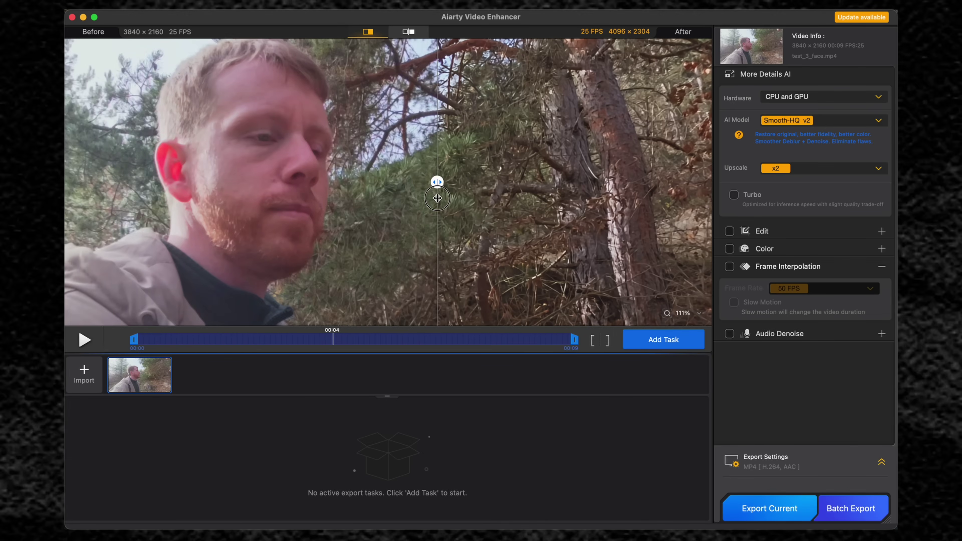
- Switch the face clip to superVideo vHQ and render its enhanced preview
scroll(437, 198, "down", 5)
left_click(822, 120)
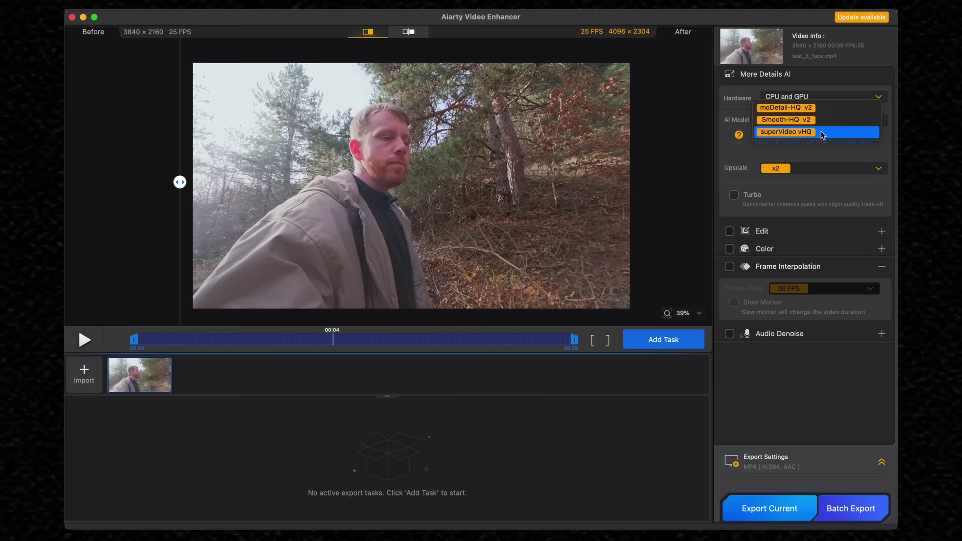
left_click(822, 132)
left_click(610, 280)
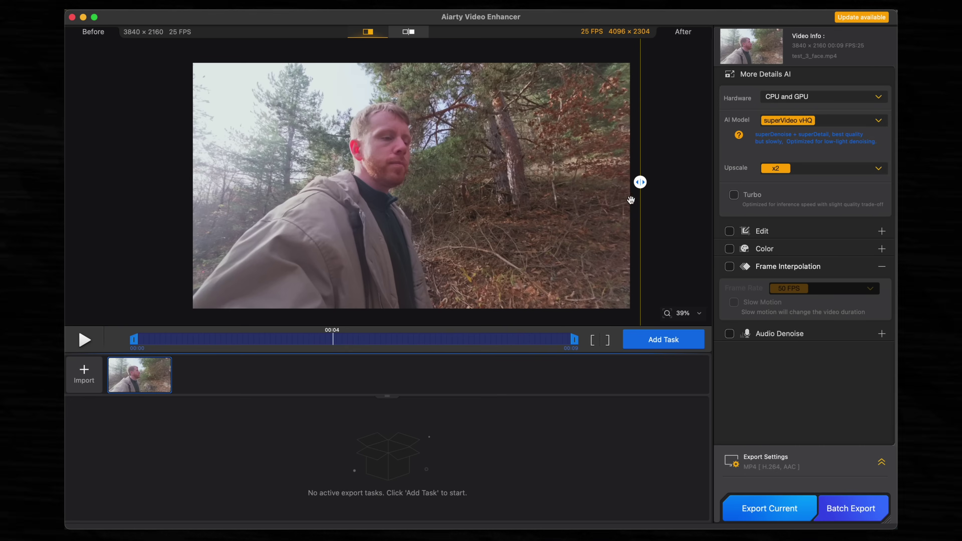
- Zoom into the face and sweep the before/after divider to compare superVideo vHQ with the original
left_click_drag(640, 183, 170, 179)
scroll(375, 159, "up", 5)
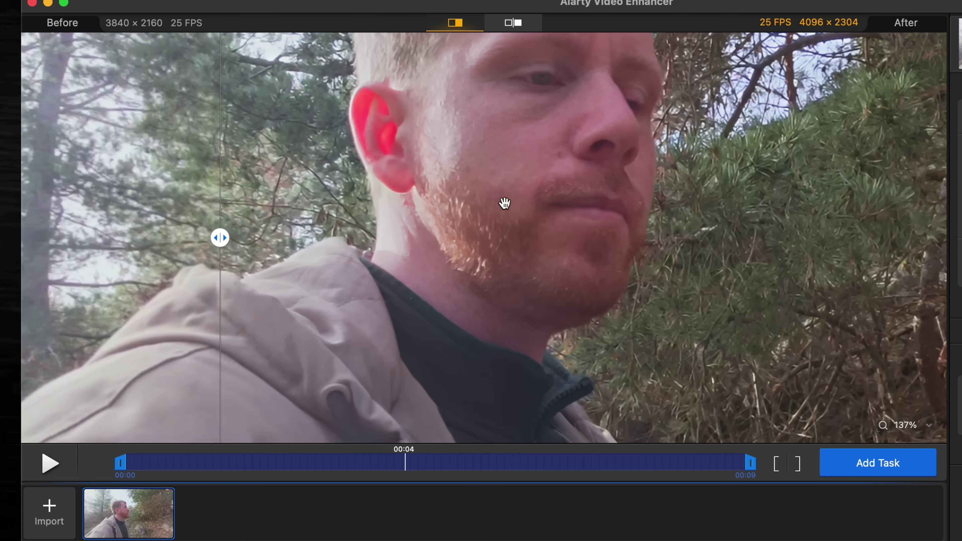
scroll(402, 159, "up", 2)
left_click_drag(216, 242, 752, 264)
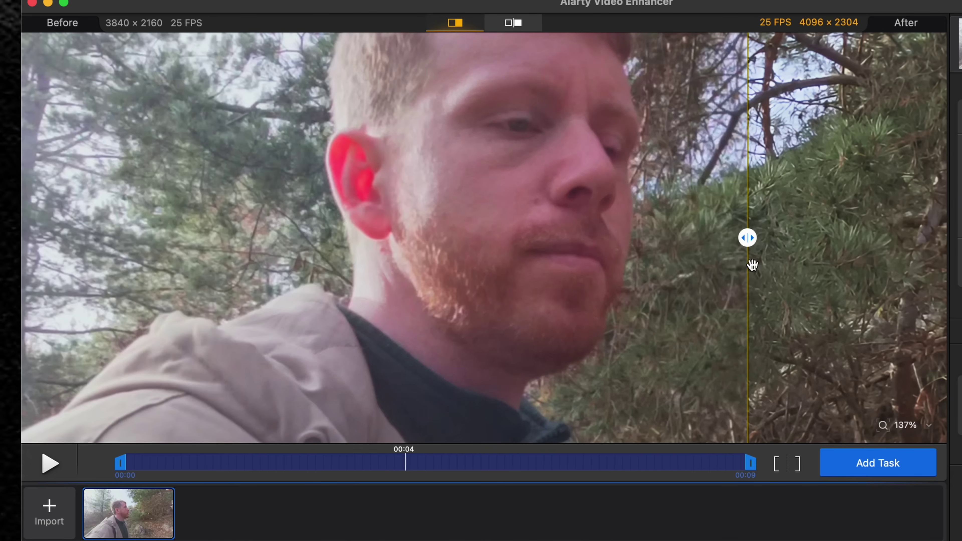
left_click_drag(664, 236, 674, 272)
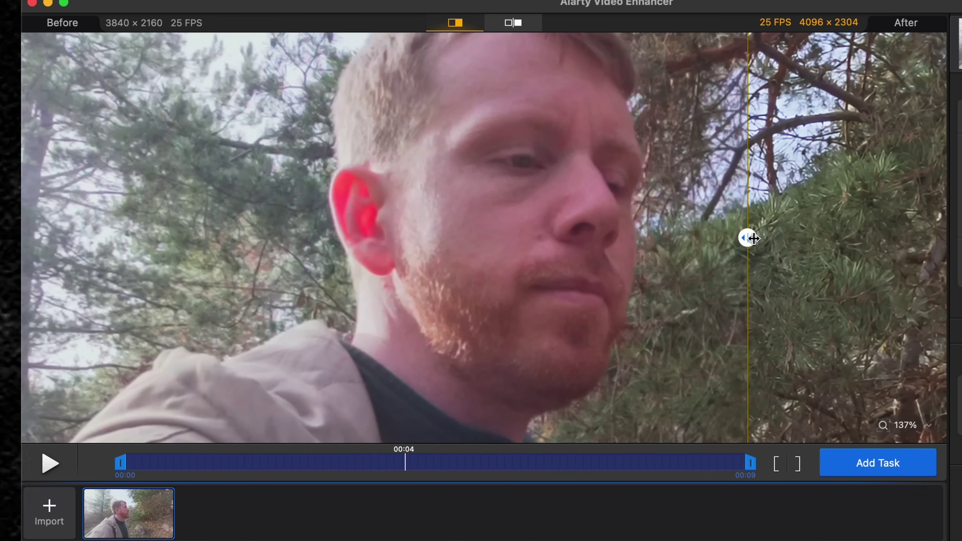
left_click_drag(752, 238, 206, 238)
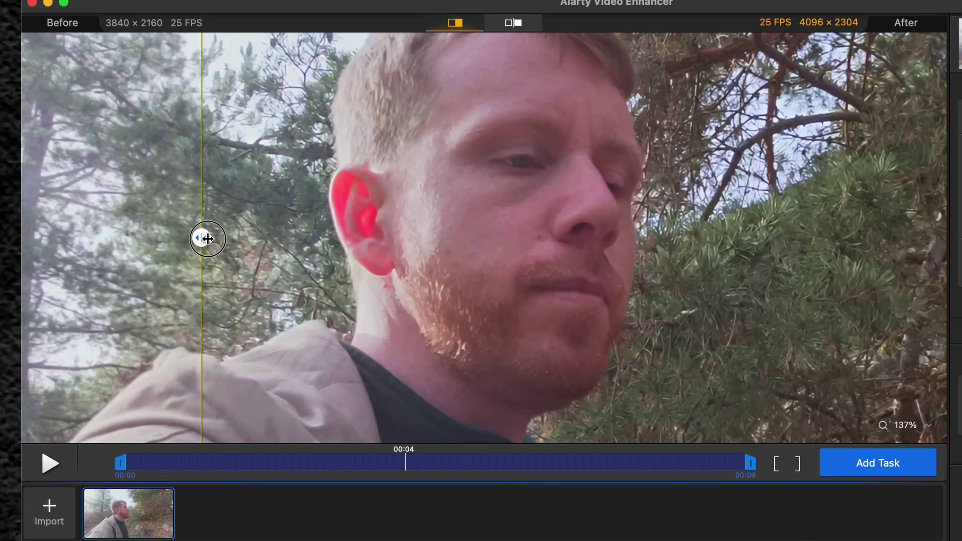
scroll(555, 216, "down", 10)
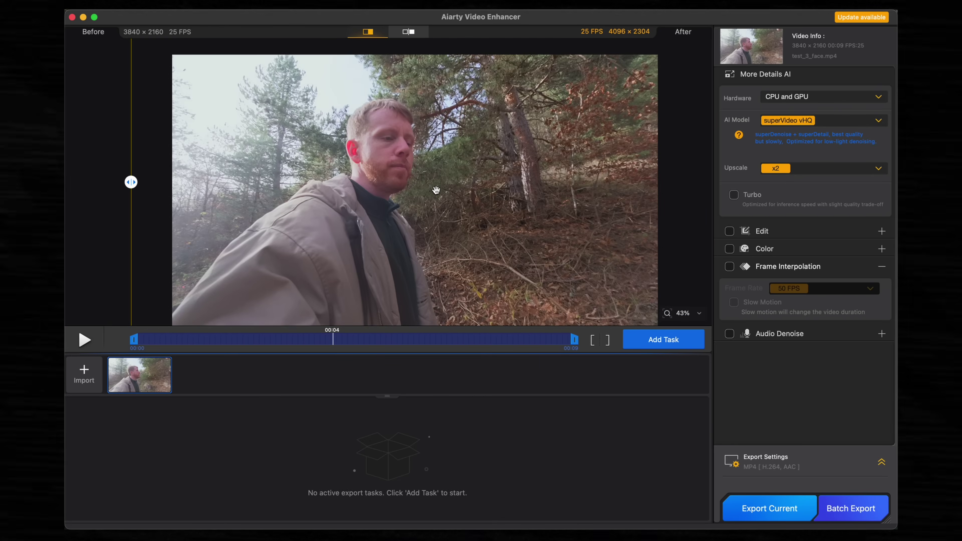
left_click_drag(436, 190, 444, 180)
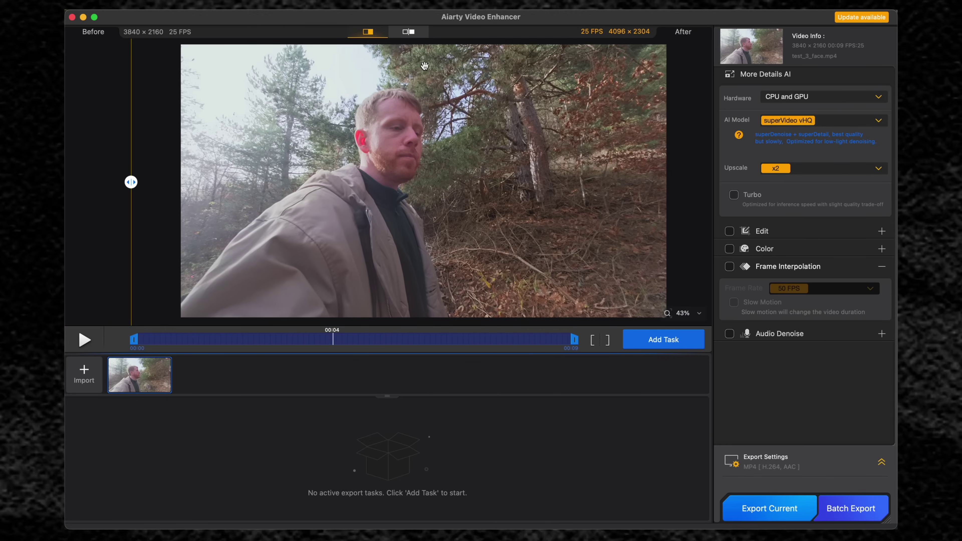
- Remove the face clip and render a moDetail-HQ v2 preview of test_4.mp4
right_click(146, 373)
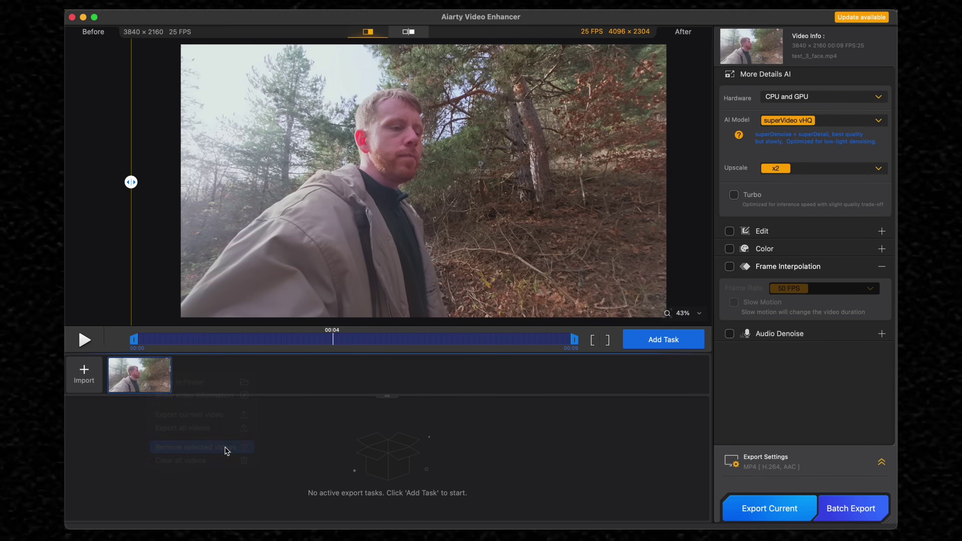
left_click(224, 449)
left_click(512, 213)
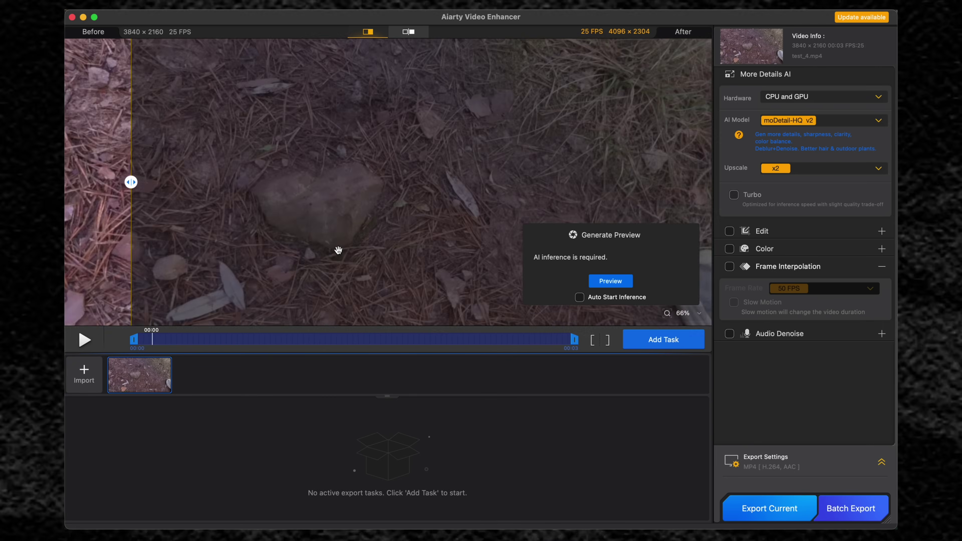
left_click(611, 281)
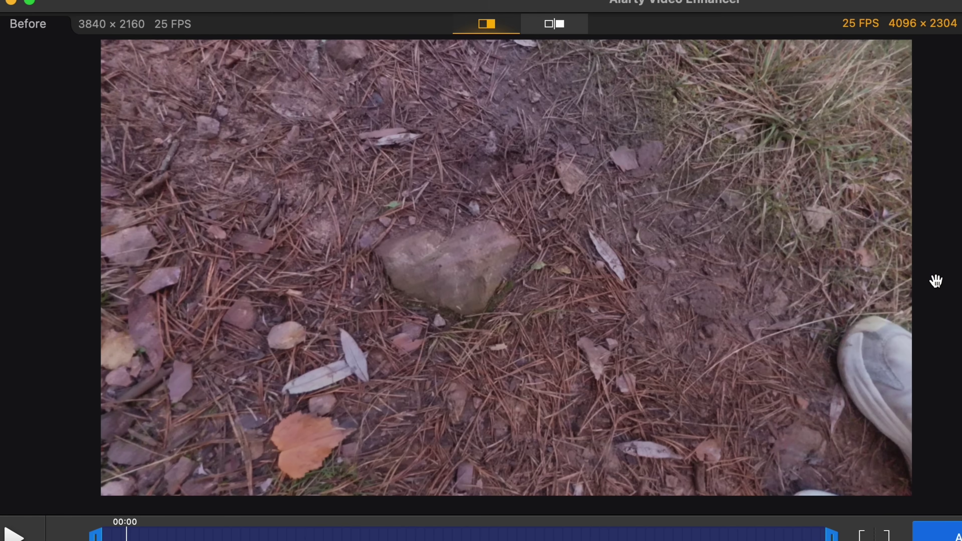
left_click_drag(876, 270, 70, 325)
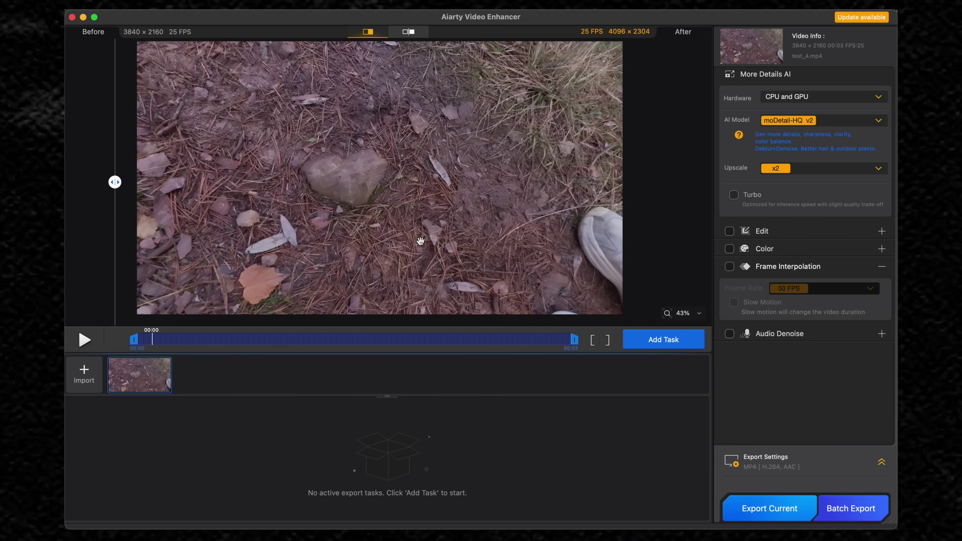
- Switch test_4.mp4 to superVideo vHQ and compare the enhanced forest floor with the original
left_click(835, 121)
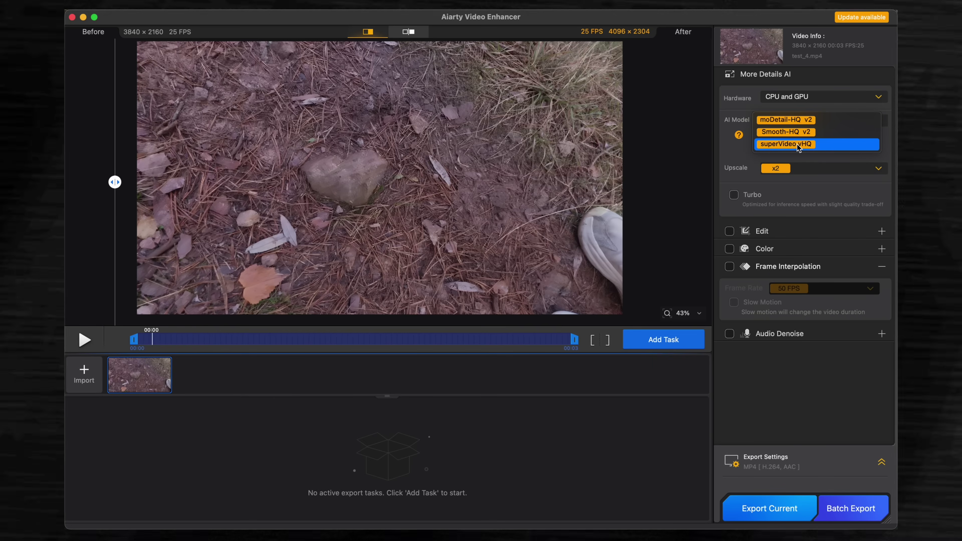
left_click(782, 145)
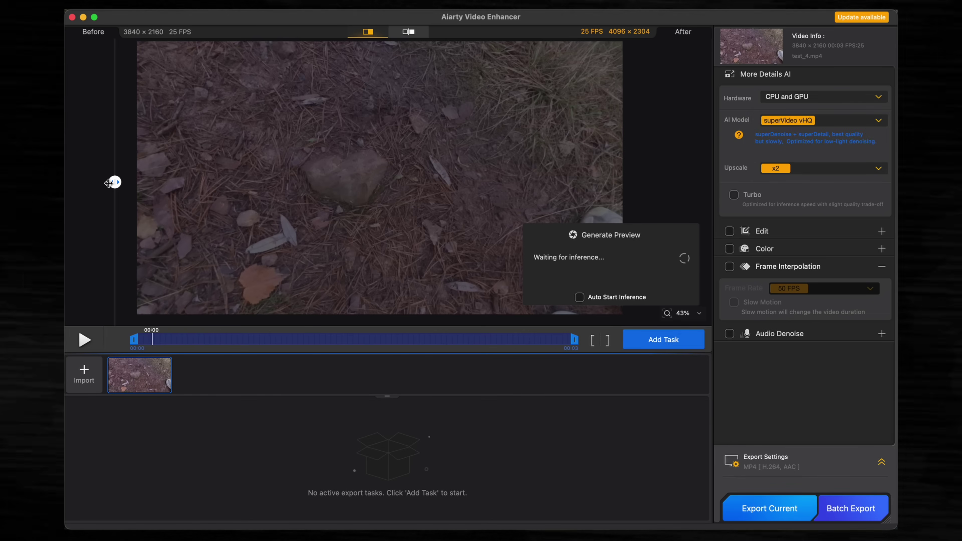
left_click_drag(109, 183, 626, 184)
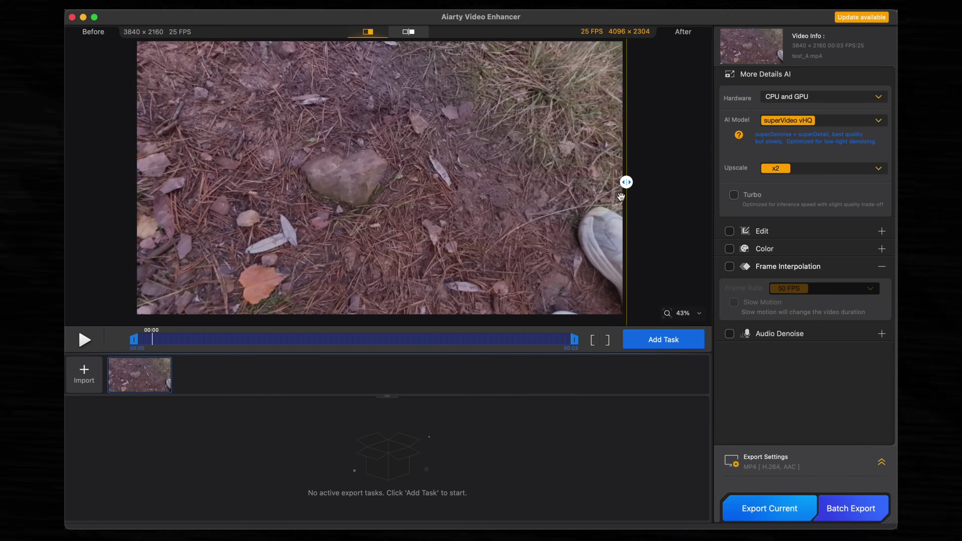
left_click_drag(629, 183, 114, 204)
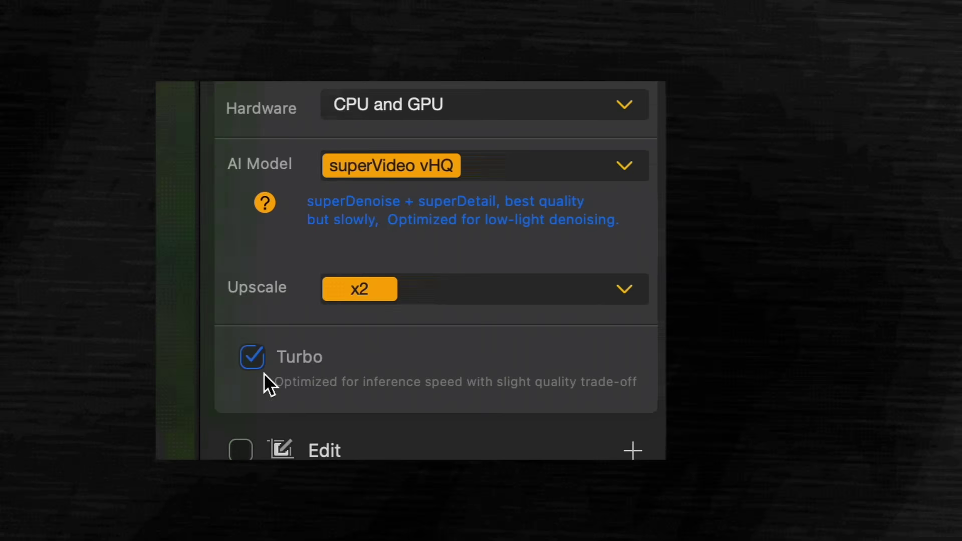
- Uncheck Turbo so superVideo vHQ x2 runs at full quality
left_click(257, 364)
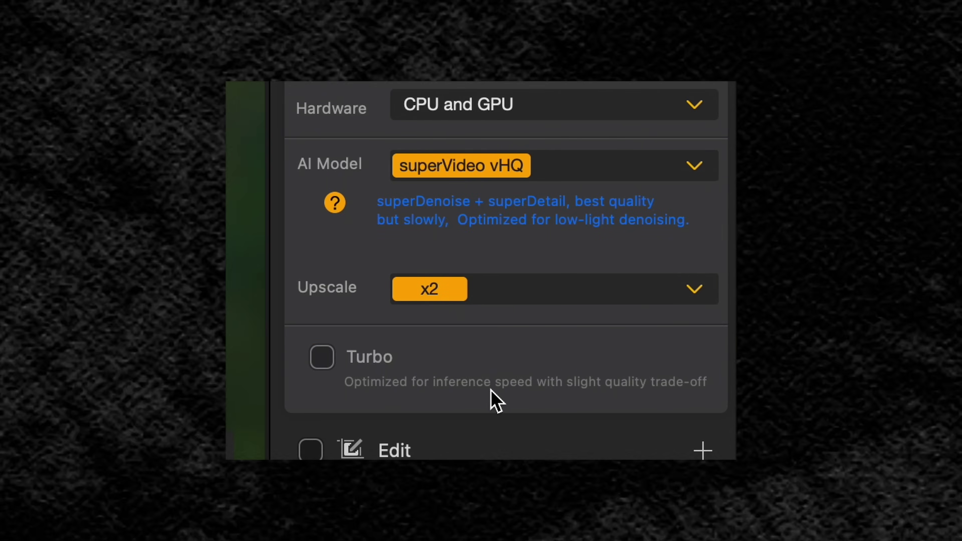